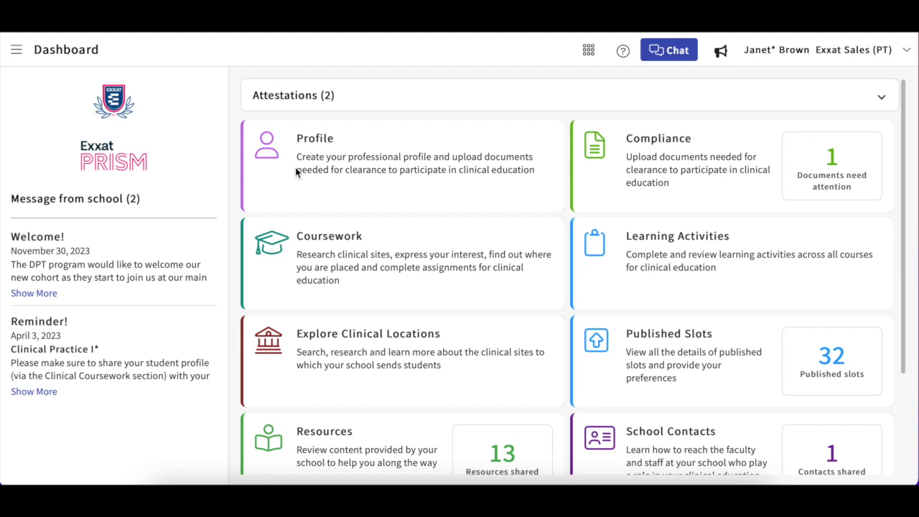
# Step: Open Coursework and view the details of the 10 - Wishlist Course
pyautogui.click(339, 241)
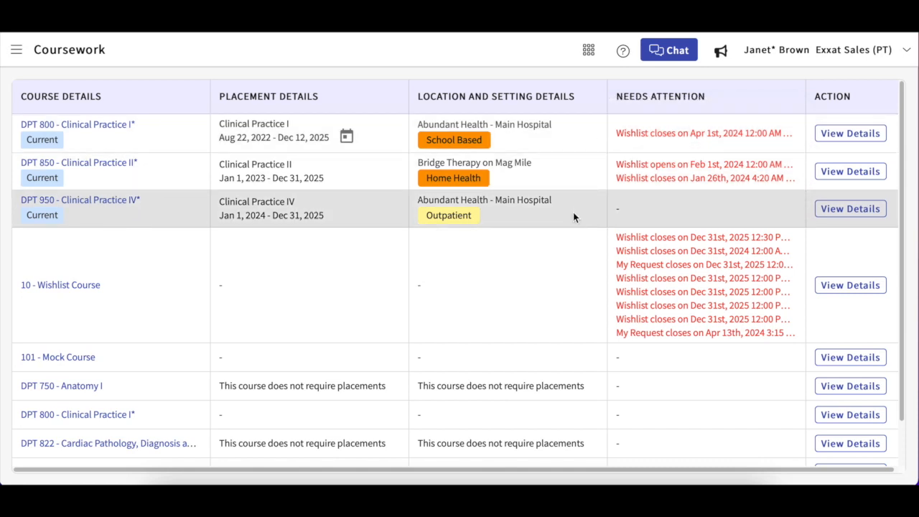
pyautogui.click(832, 285)
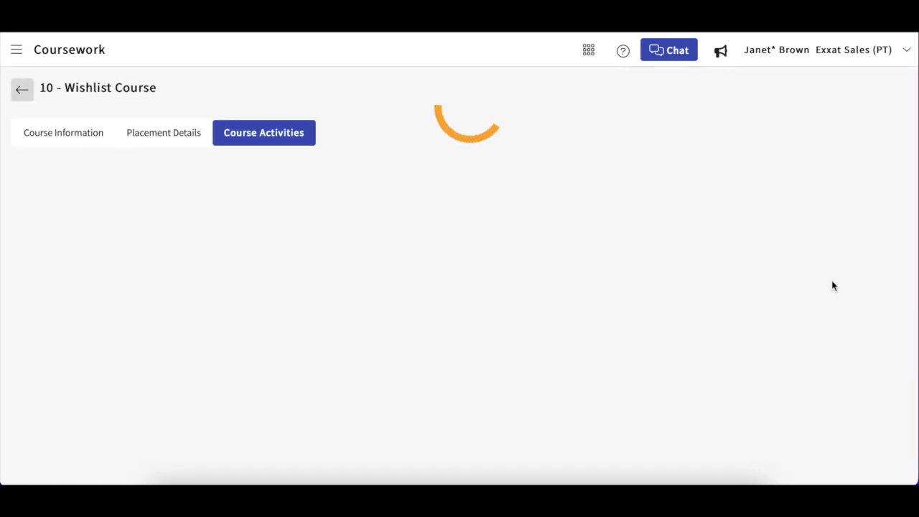
# Step: Look through the course's requests and wishlists
pyautogui.scroll(-1, 363, 265)
pyautogui.scroll(-1, 362, 265)
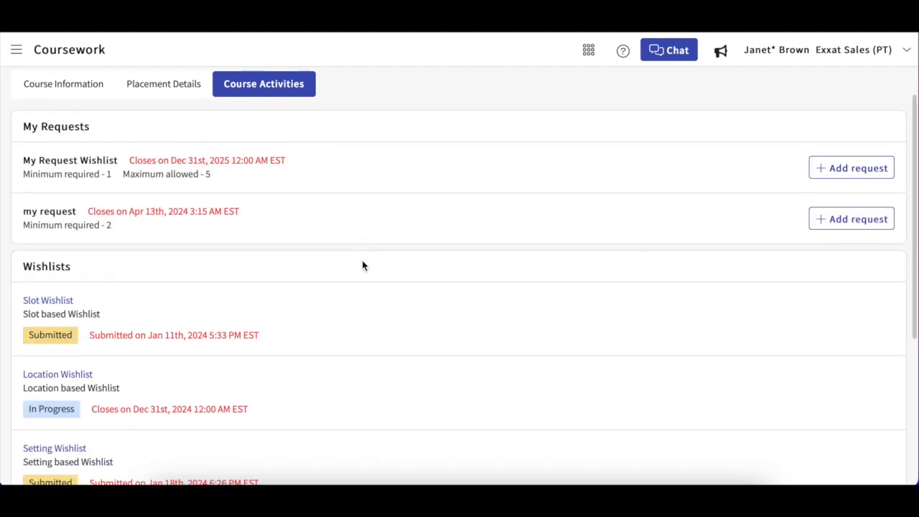
pyautogui.scroll(-1, 362, 266)
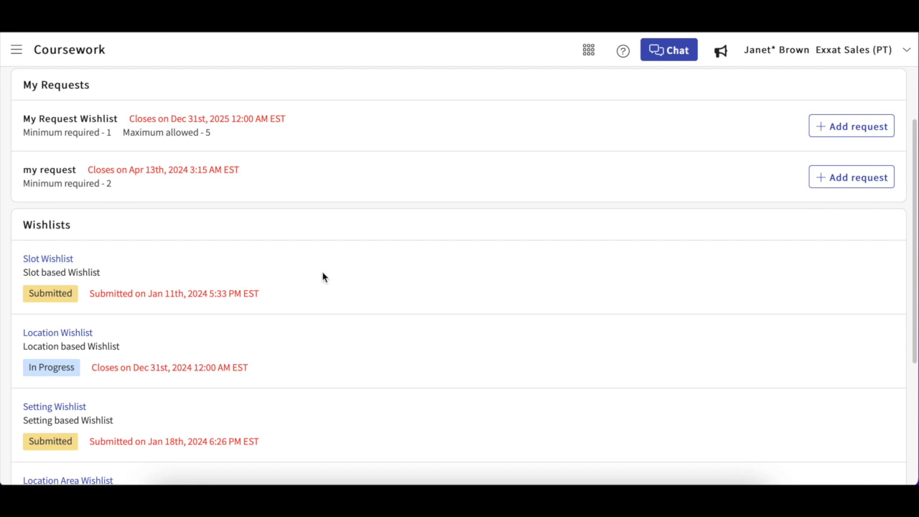
pyautogui.scroll(-1, 321, 274)
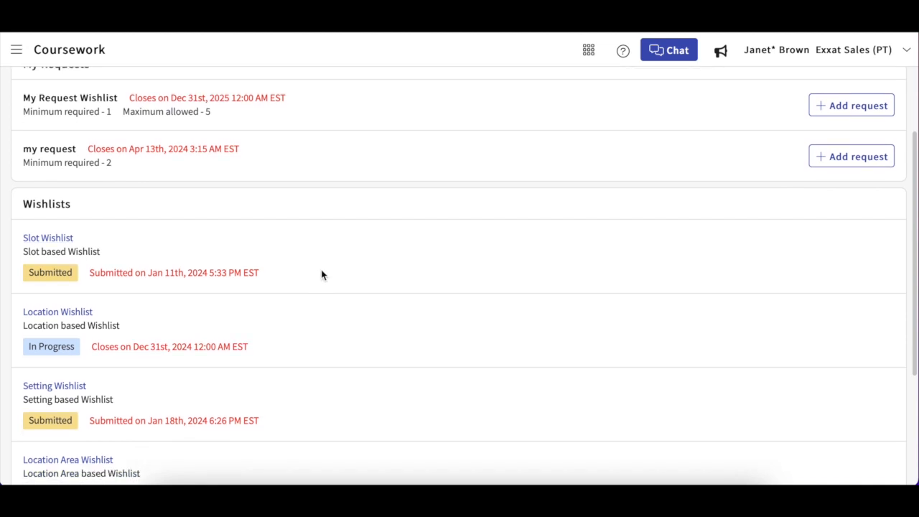
pyautogui.scroll(-5, 321, 274)
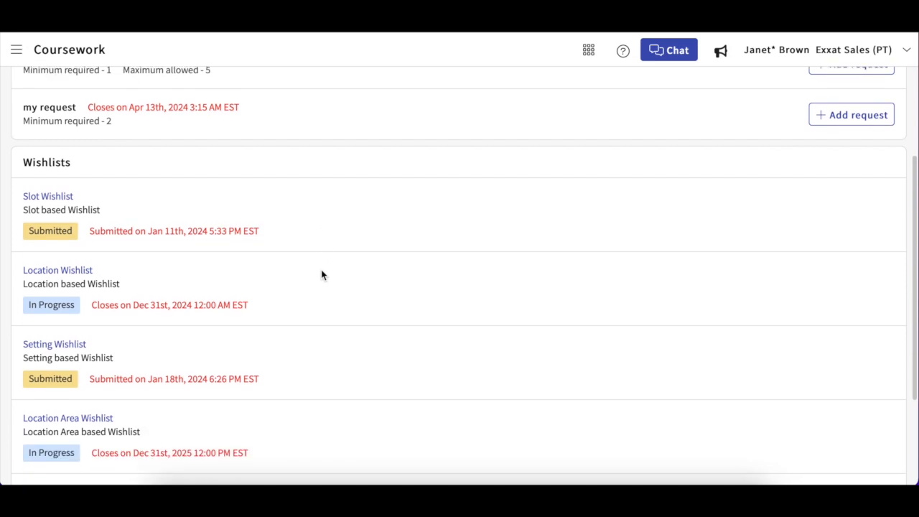
pyautogui.scroll(-4, 321, 274)
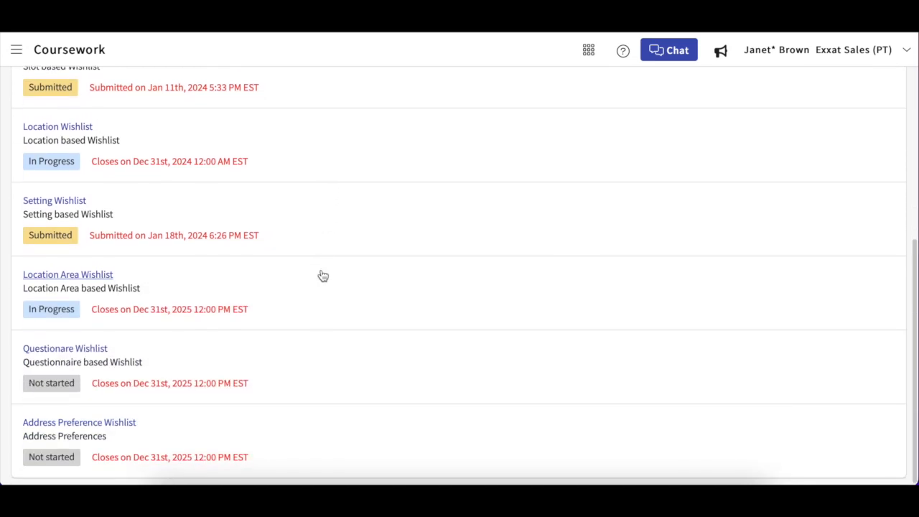
pyautogui.scroll(6, 322, 275)
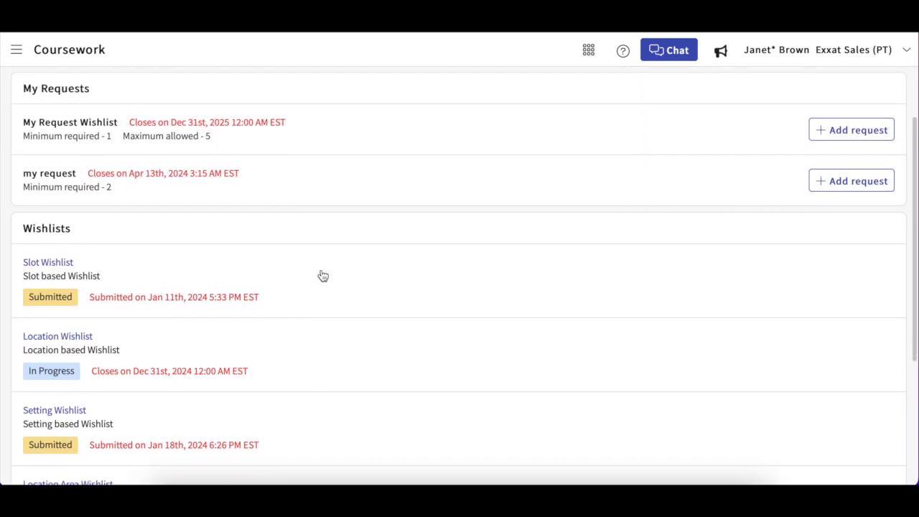
pyautogui.scroll(-3, 322, 276)
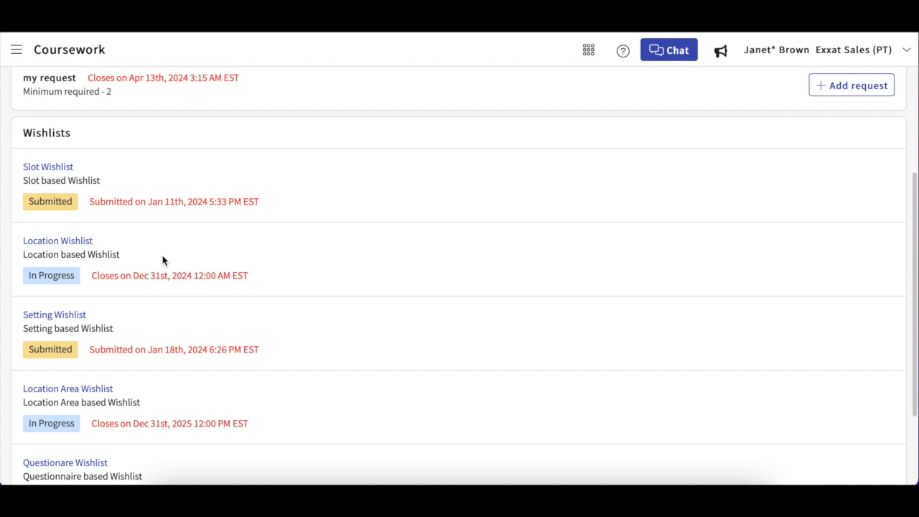
# Step: Open the Location Wishlist and start it
pyautogui.click(77, 244)
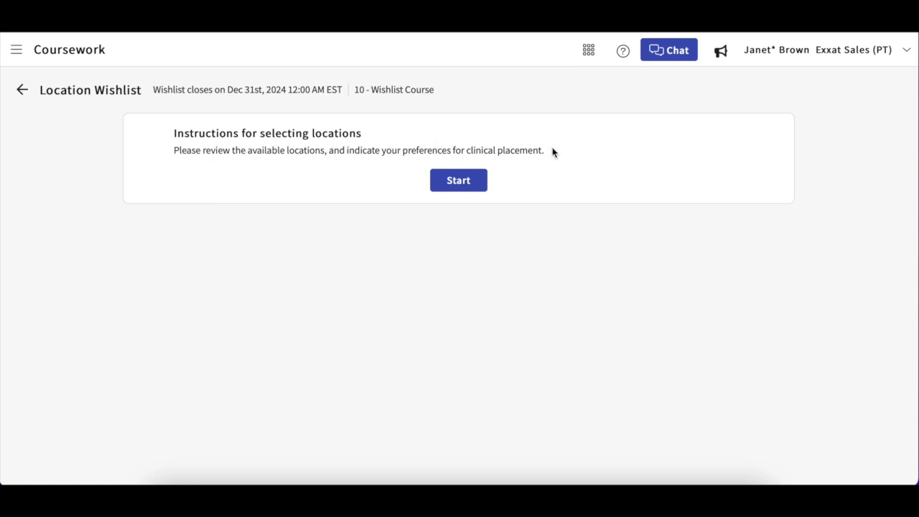
pyautogui.click(457, 180)
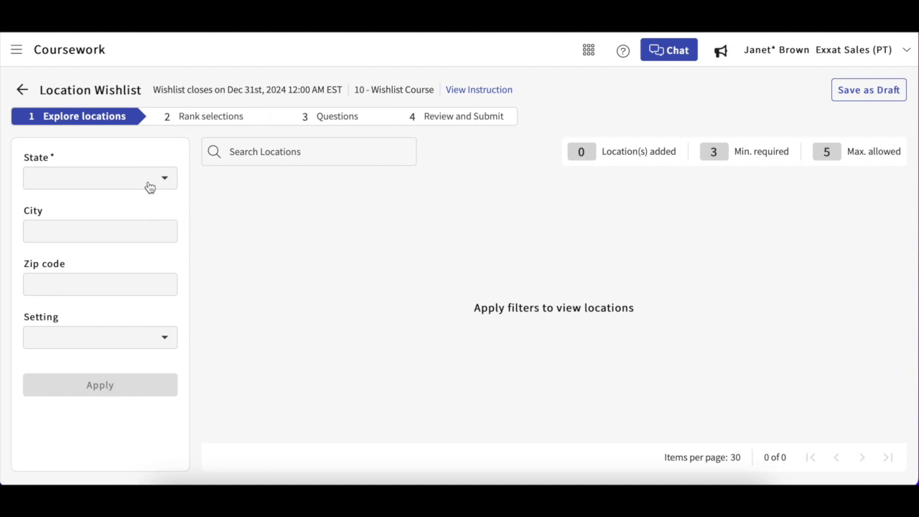
# Step: Filter the locations by the states AL, AK and CA and apply the filter
pyautogui.click(117, 186)
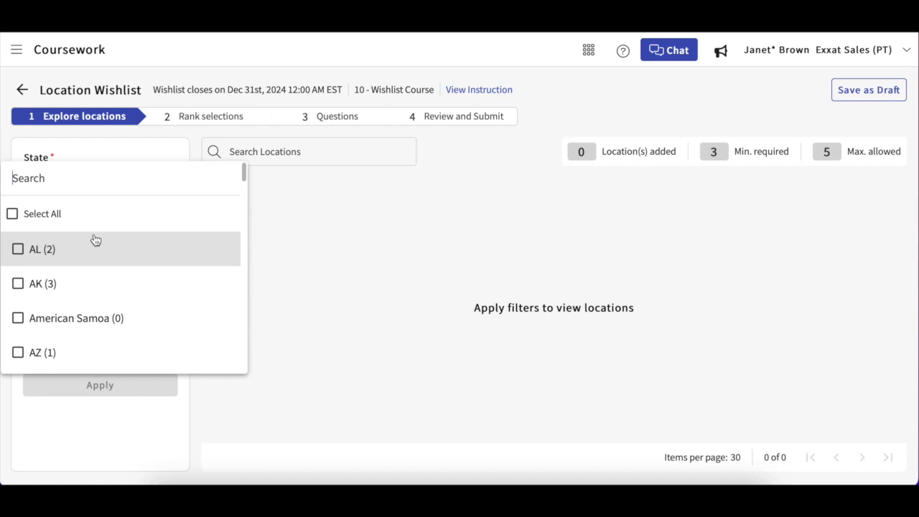
pyautogui.scroll(-1, 82, 278)
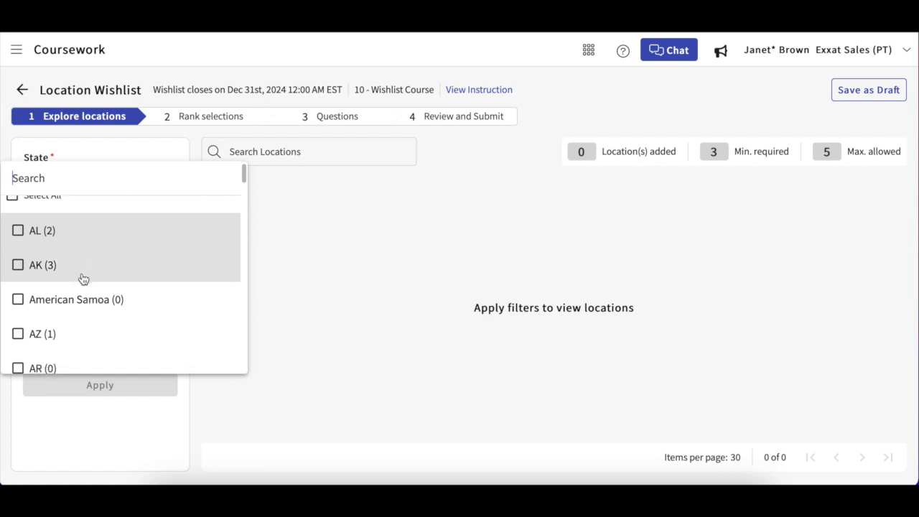
pyautogui.scroll(1, 82, 279)
pyautogui.click(45, 214)
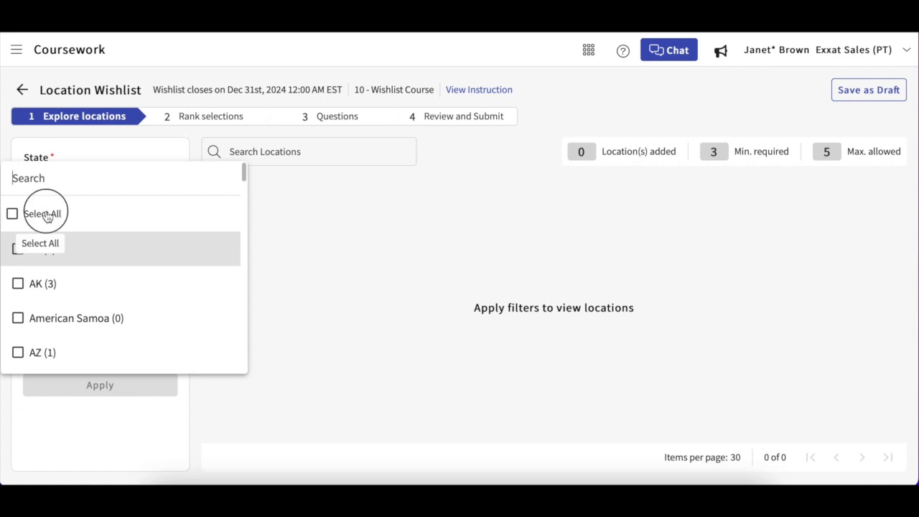
pyautogui.click(44, 214)
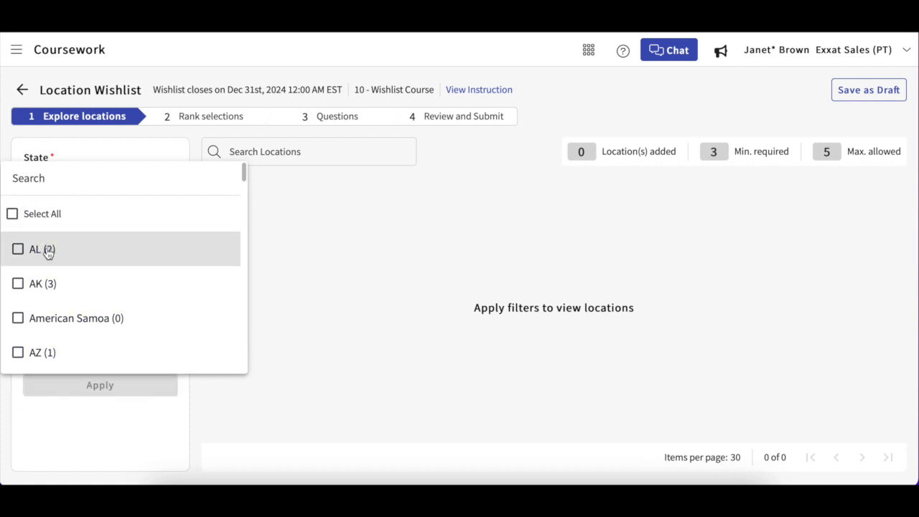
pyautogui.scroll(-2, 45, 260)
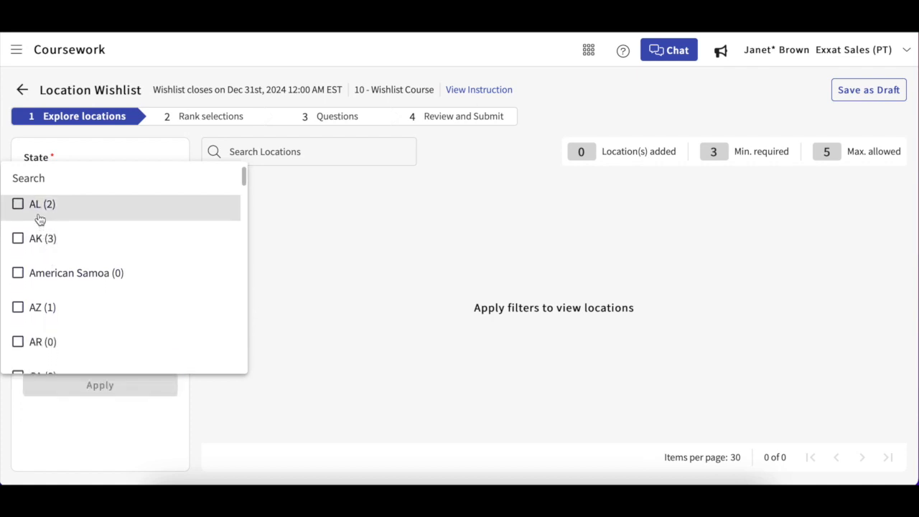
pyautogui.click(39, 209)
pyautogui.click(39, 236)
pyautogui.scroll(-1, 41, 251)
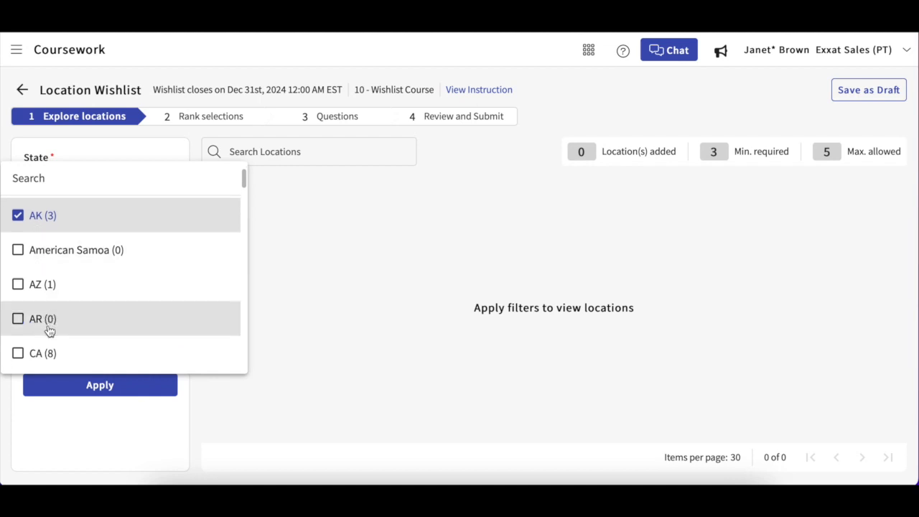
pyautogui.click(45, 355)
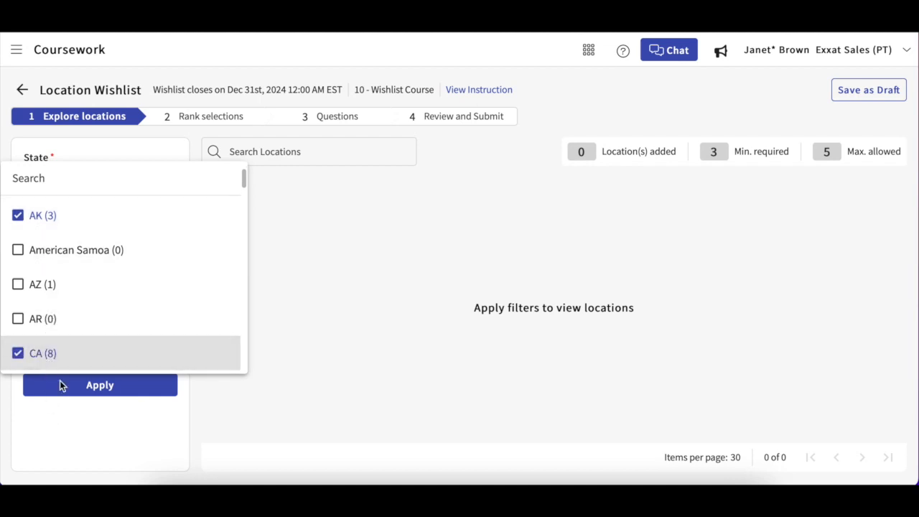
pyautogui.click(62, 424)
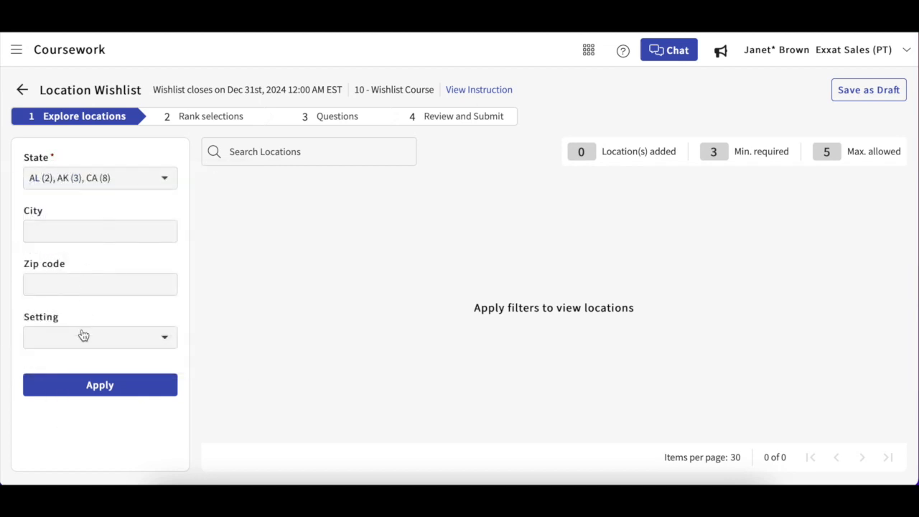
pyautogui.click(93, 384)
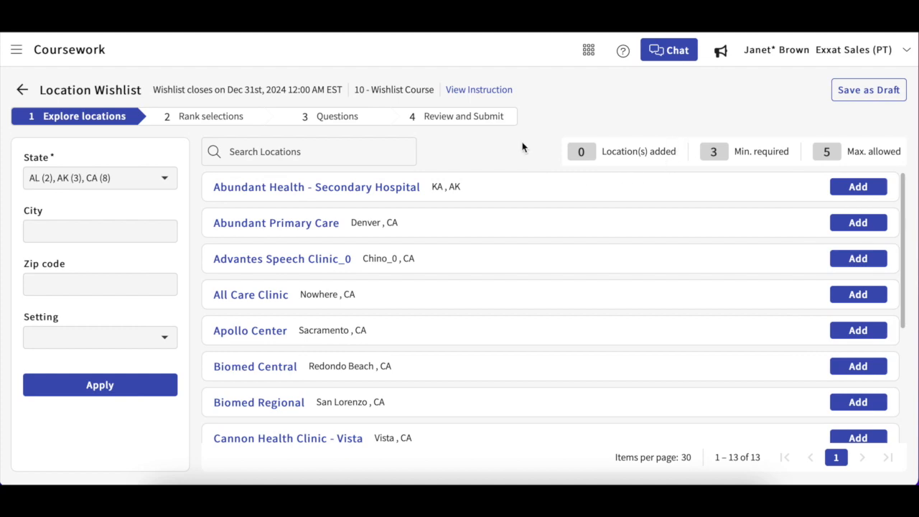
# Step: View the wishlist instructions and close them
pyautogui.click(483, 90)
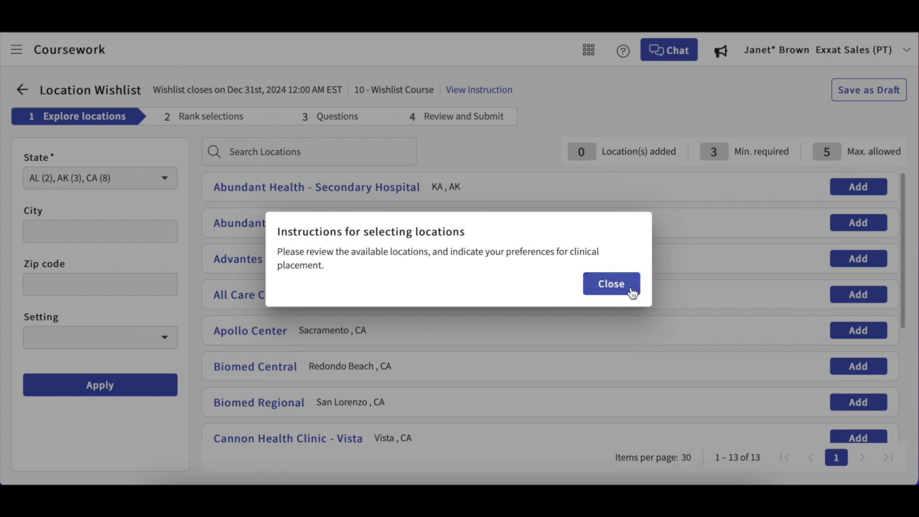
pyautogui.click(630, 290)
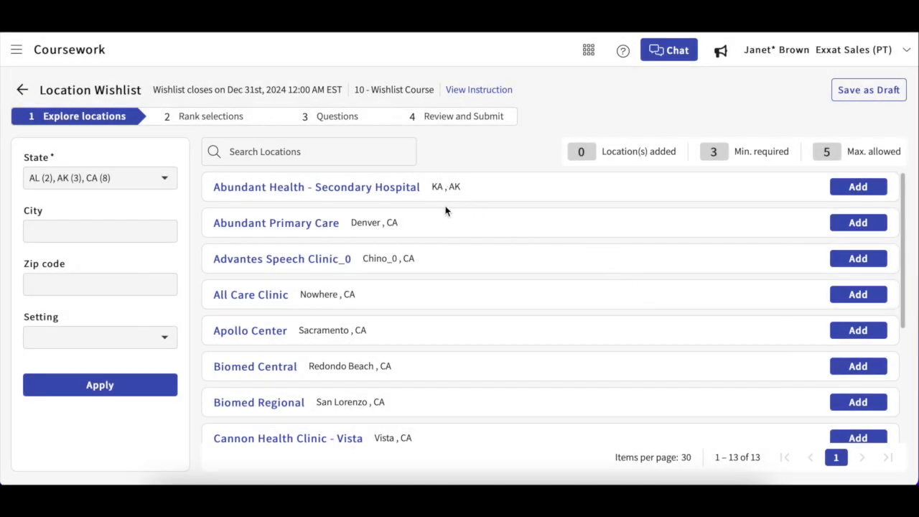
# Step: Review the location details of Abundant Primary Care and close the panel
pyautogui.click(295, 228)
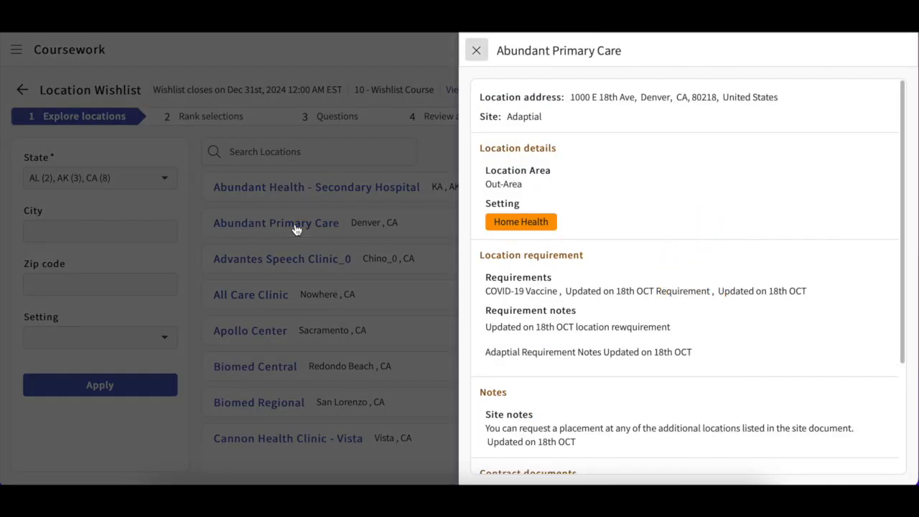
pyautogui.scroll(-2, 553, 273)
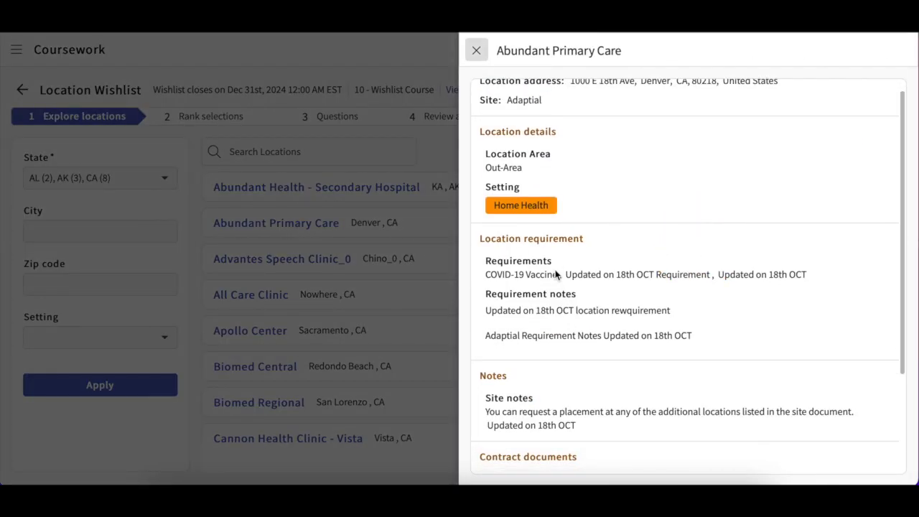
pyautogui.scroll(-2, 555, 271)
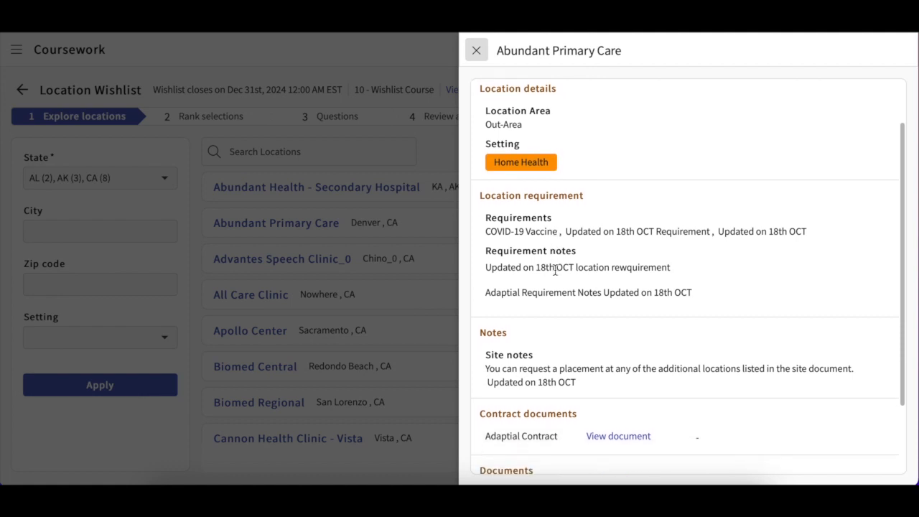
pyautogui.scroll(2, 555, 272)
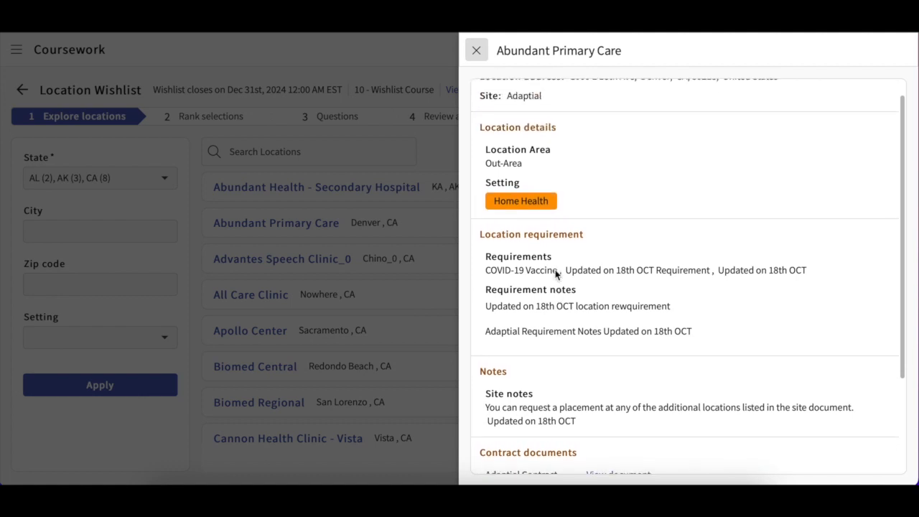
pyautogui.scroll(-2, 555, 273)
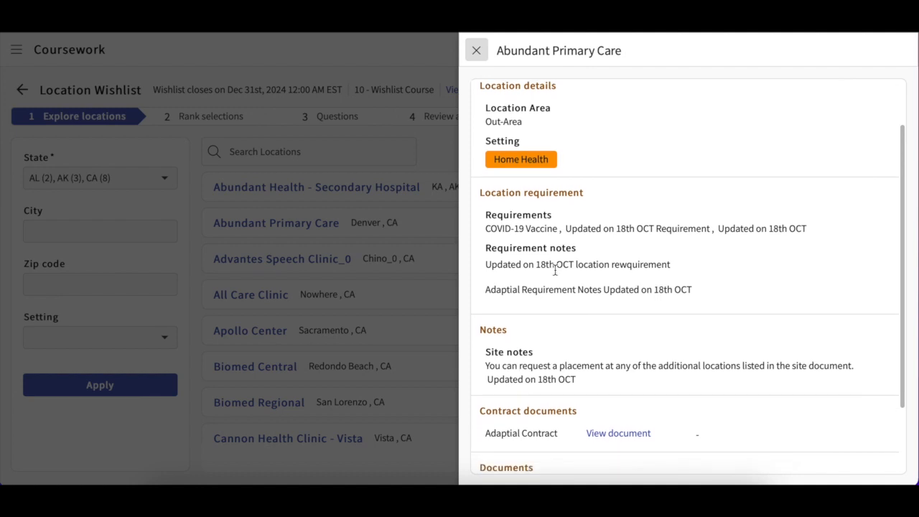
pyautogui.scroll(1, 555, 272)
pyautogui.scroll(-2, 555, 272)
pyautogui.scroll(-4, 555, 273)
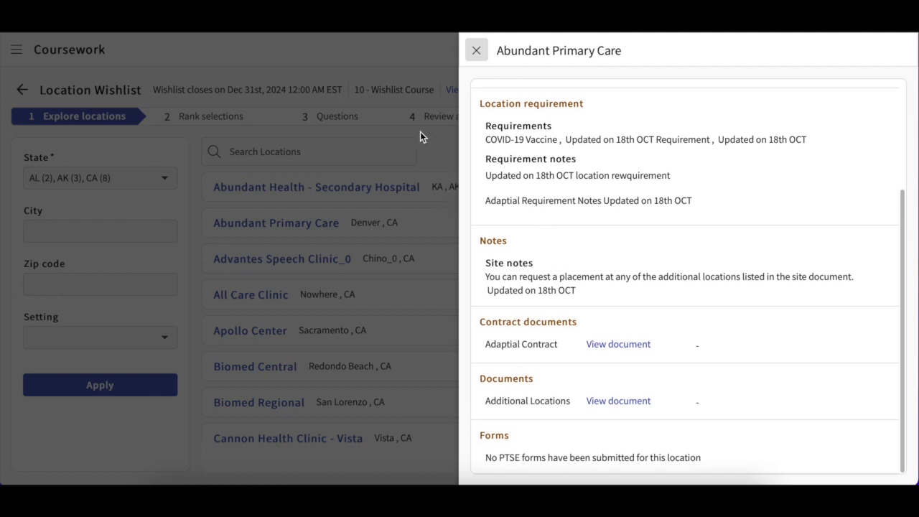
pyautogui.click(475, 52)
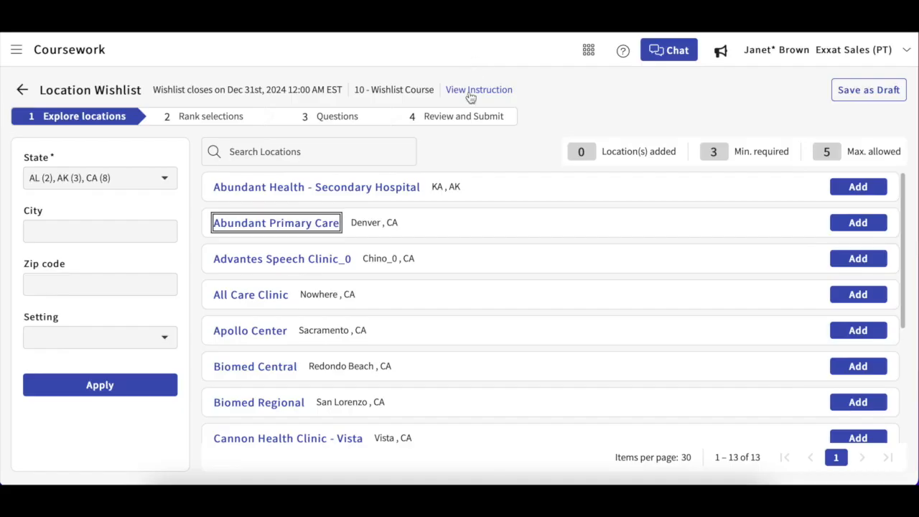
# Step: Add Abundant Primary Care, All Care Clinic, Biomed Central and Cannon Health Clinic - Vista to the wishlist
pyautogui.click(863, 227)
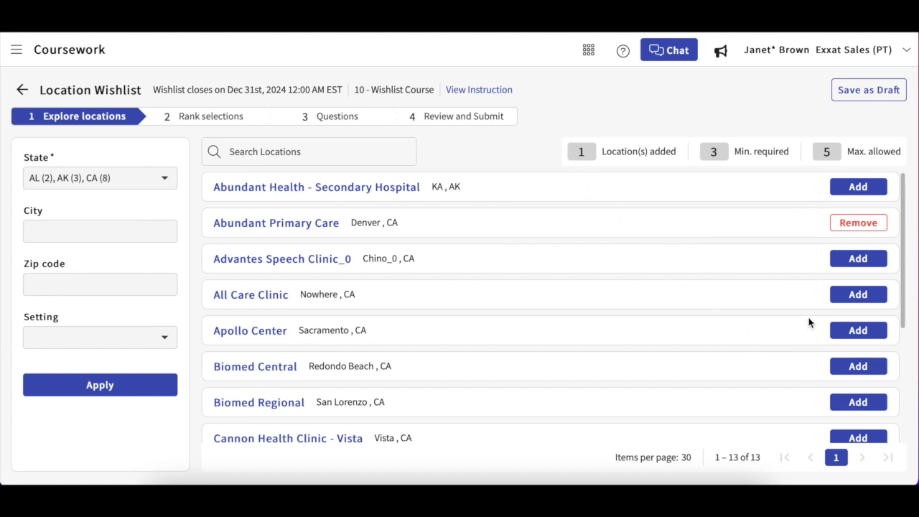
pyautogui.click(861, 296)
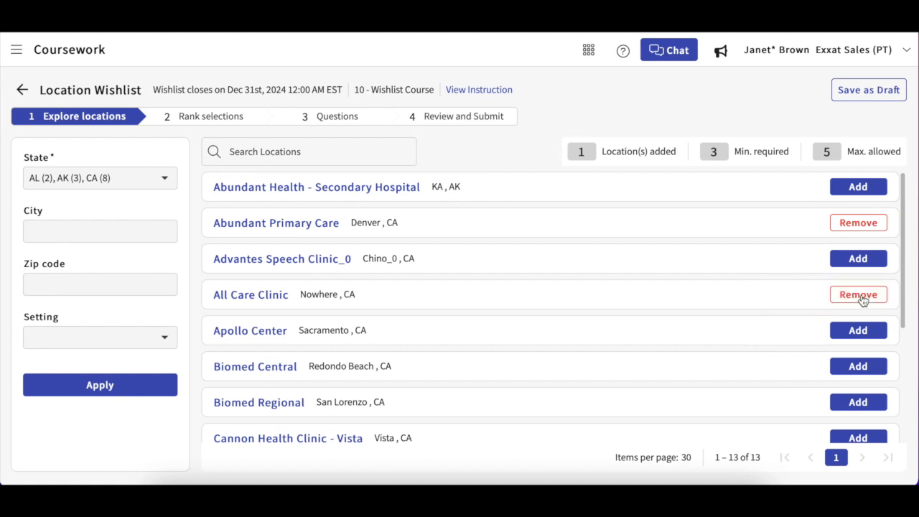
pyautogui.click(858, 367)
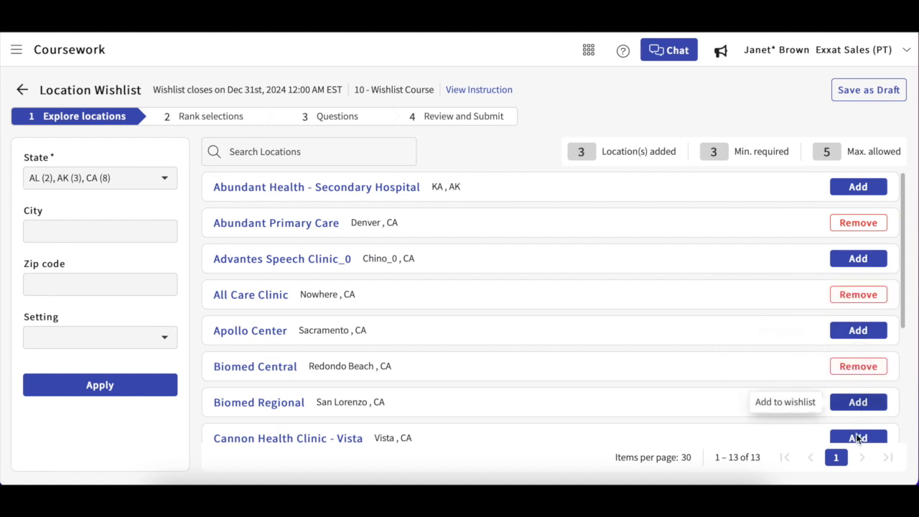
pyautogui.click(857, 440)
pyautogui.click(855, 405)
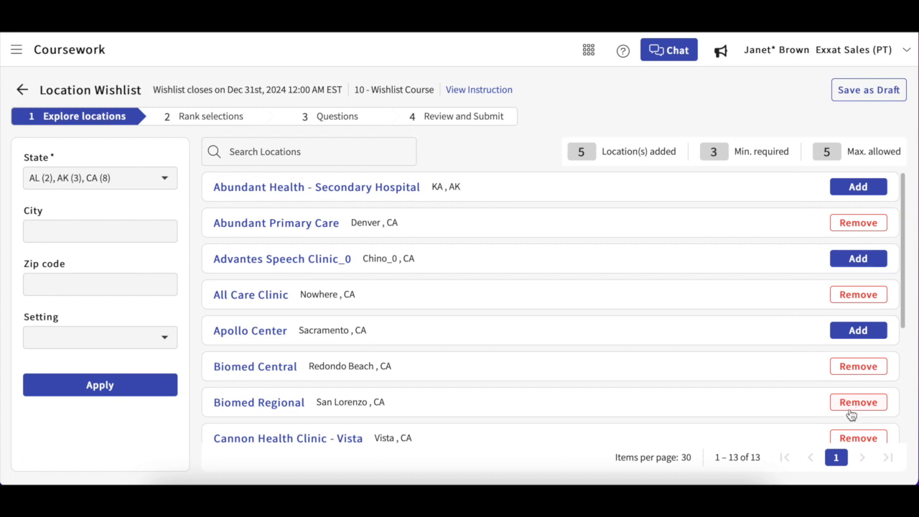
pyautogui.click(843, 402)
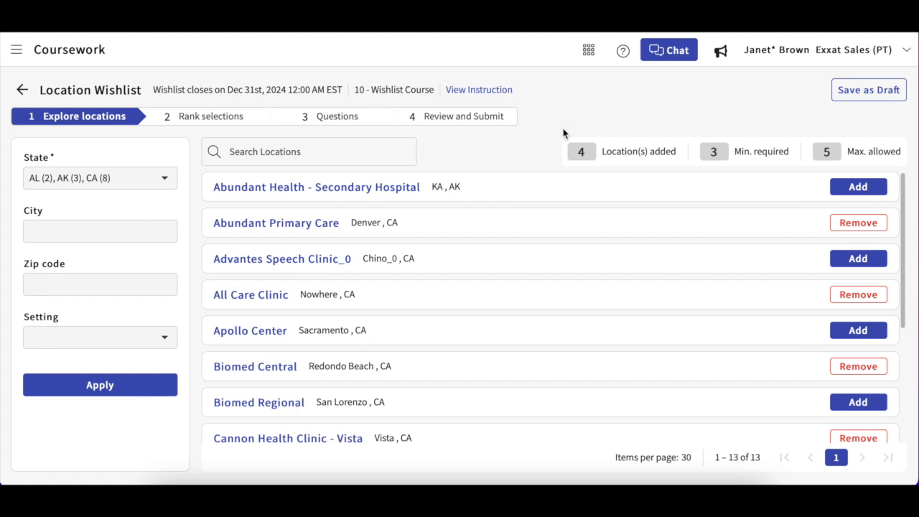
# Step: Proceed to ranking the selected locations
pyautogui.click(215, 117)
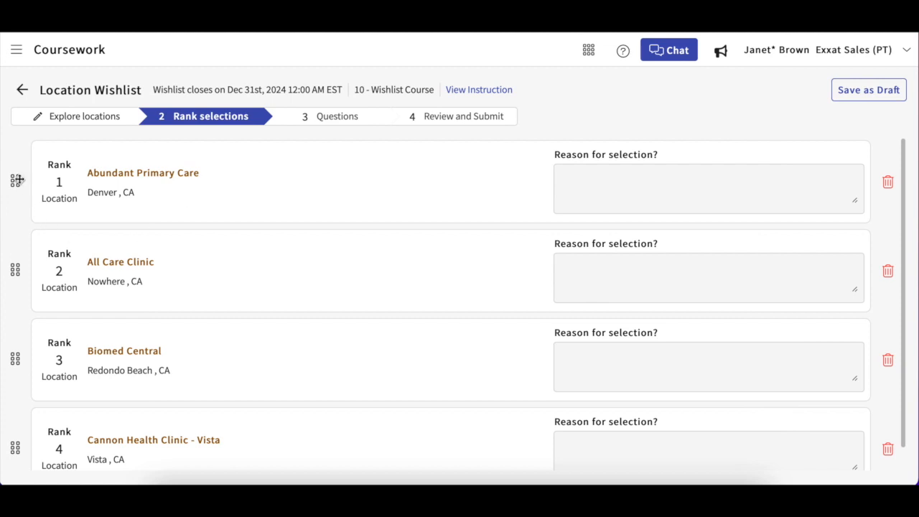
# Step: Reorder the ranked locations so Biomed Central is second and All Care Clinic is third
pyautogui.moveTo(18, 179); pyautogui.dragTo(4, 266)
pyautogui.moveTo(16, 180); pyautogui.dragTo(10, 357)
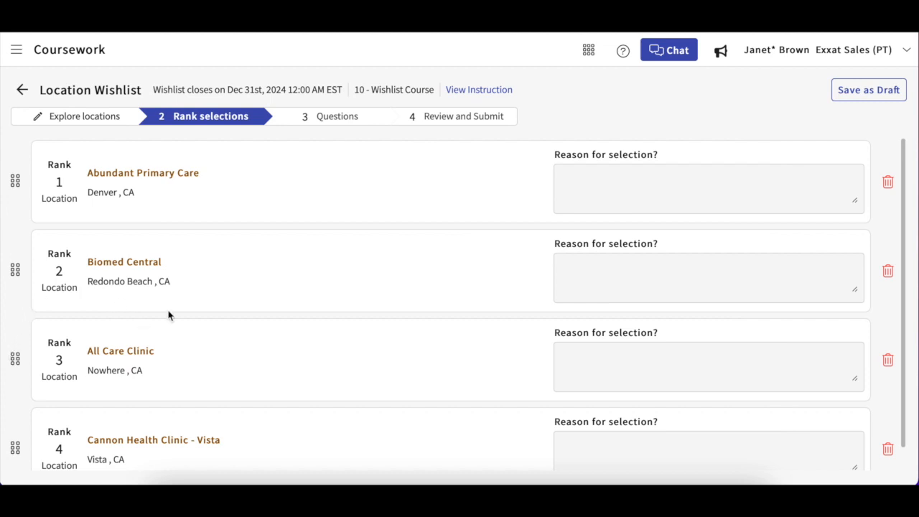
# Step: Enter "It is near me." as the reason for selecting Abundant Primary Care
pyautogui.click(605, 177)
pyautogui.write('It is near me.')
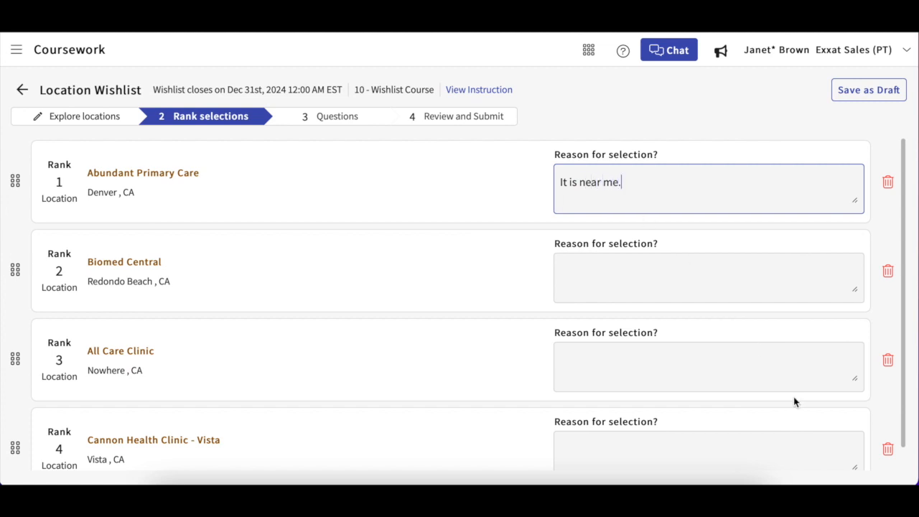
# Step: Remove Cannon Health Clinic - Vista from the ranked wishlist
pyautogui.scroll(-1, 794, 396)
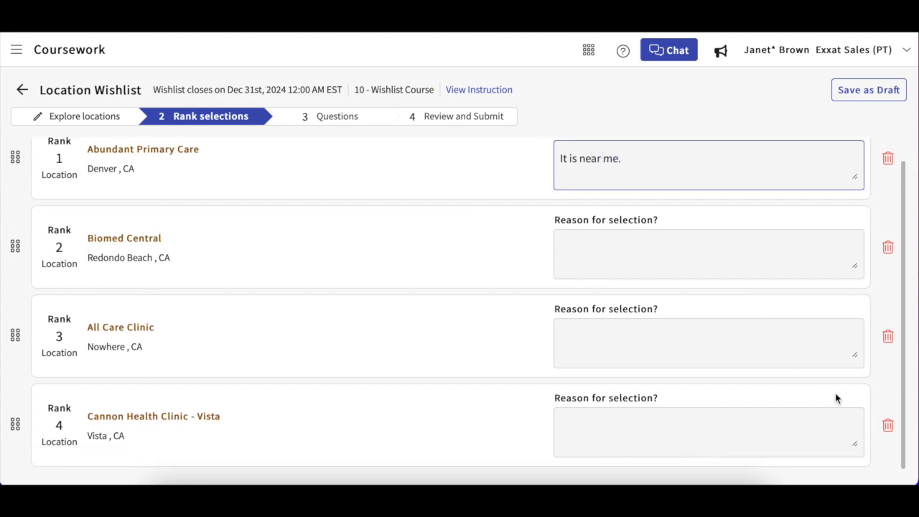
pyautogui.click(888, 426)
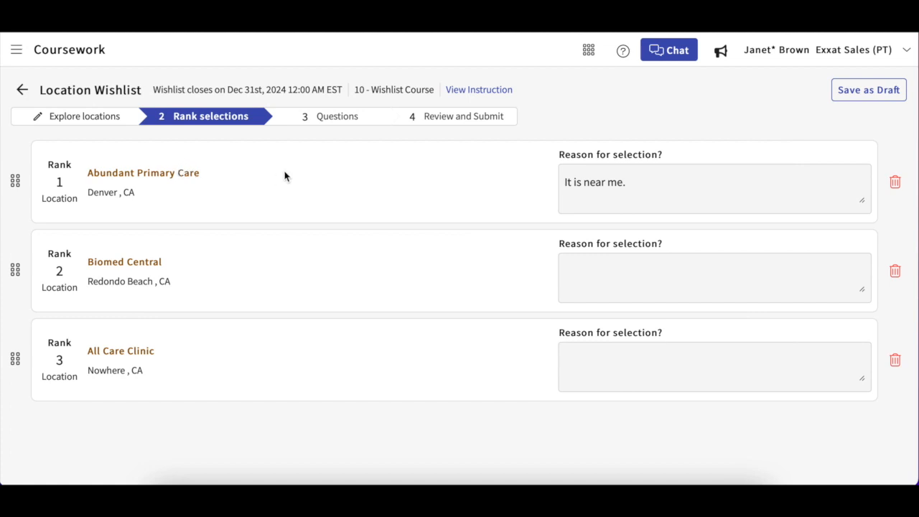
# Step: On the Questions step, answer Yes to reliable transportation and No to willingness to relocate
pyautogui.click(332, 117)
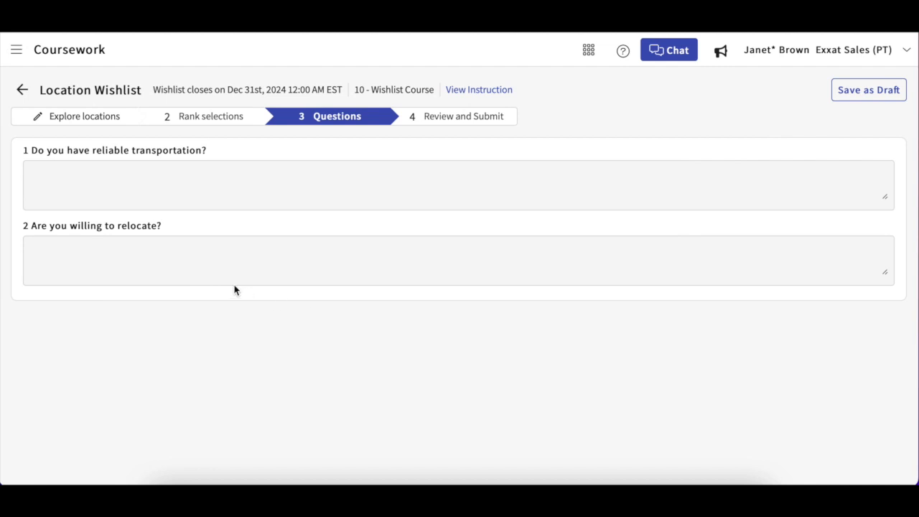
pyautogui.click(151, 181)
pyautogui.write('Yes')
pyautogui.click(128, 280)
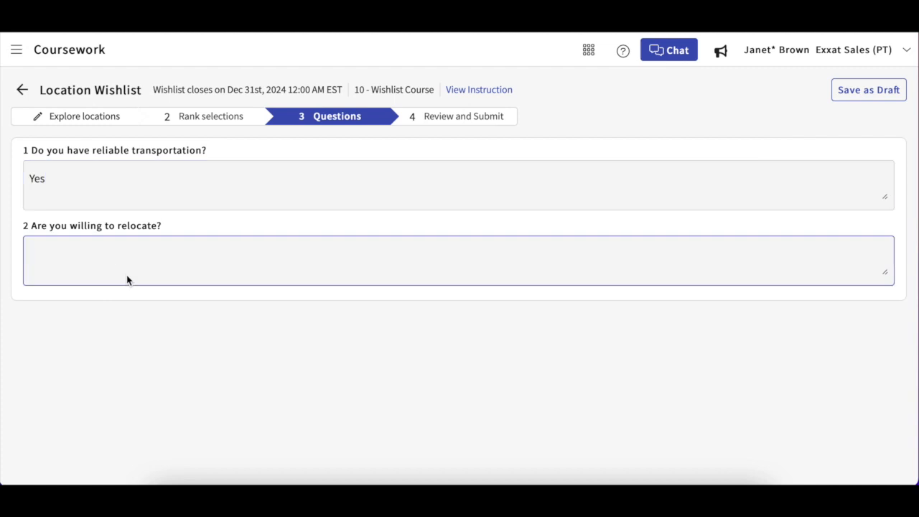
pyautogui.write('No')
# Step: Proceed to Review and Submit, review the summary, and open the document upload dialog and cancel it
pyautogui.click(452, 115)
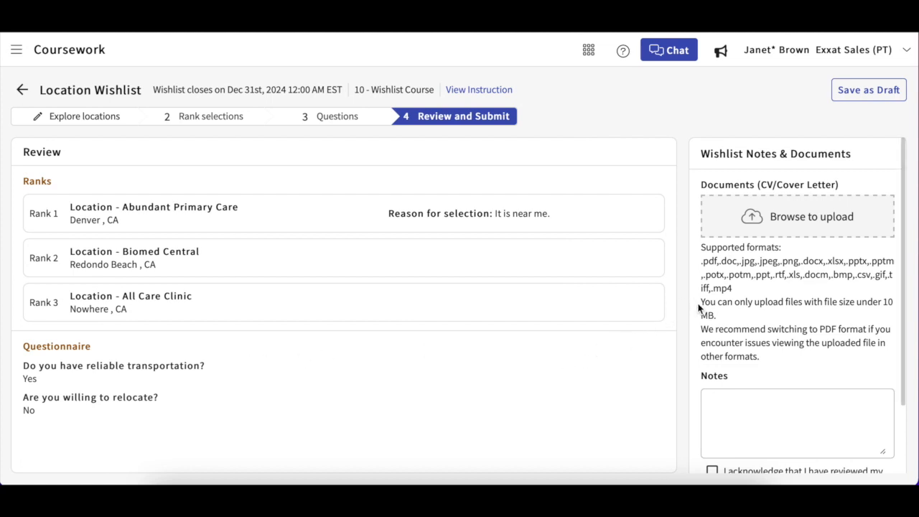
pyautogui.scroll(-1, 697, 306)
pyautogui.scroll(1, 698, 306)
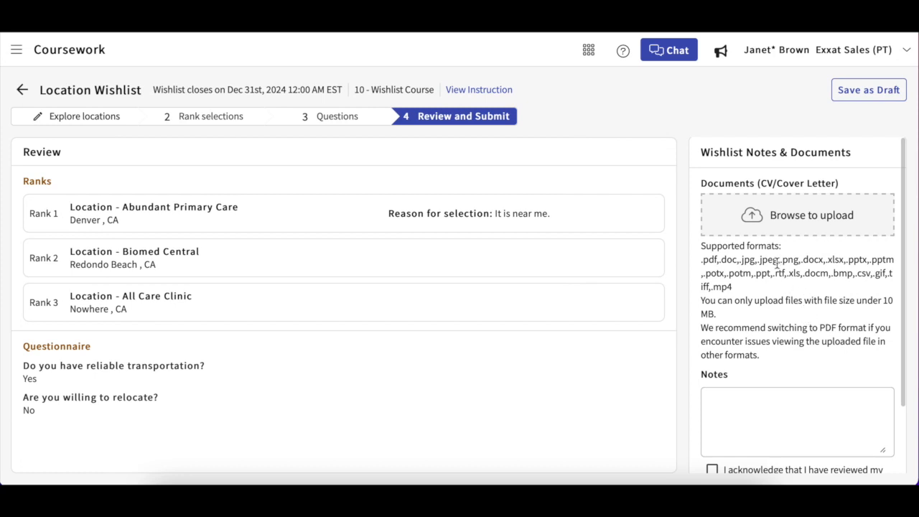
pyautogui.click(784, 219)
pyautogui.click(615, 368)
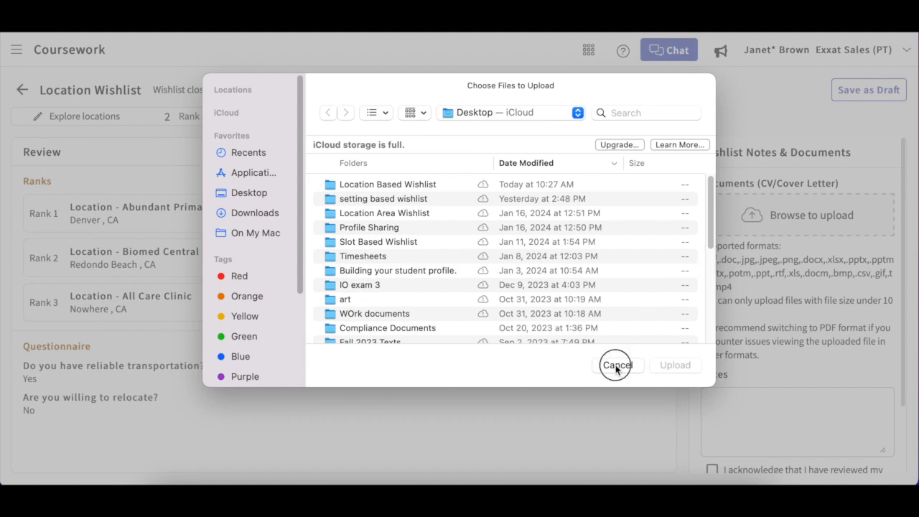
# Step: Tick the acknowledgement checkbox and submit the wishlist, confirming the submission
pyautogui.scroll(-3, 827, 305)
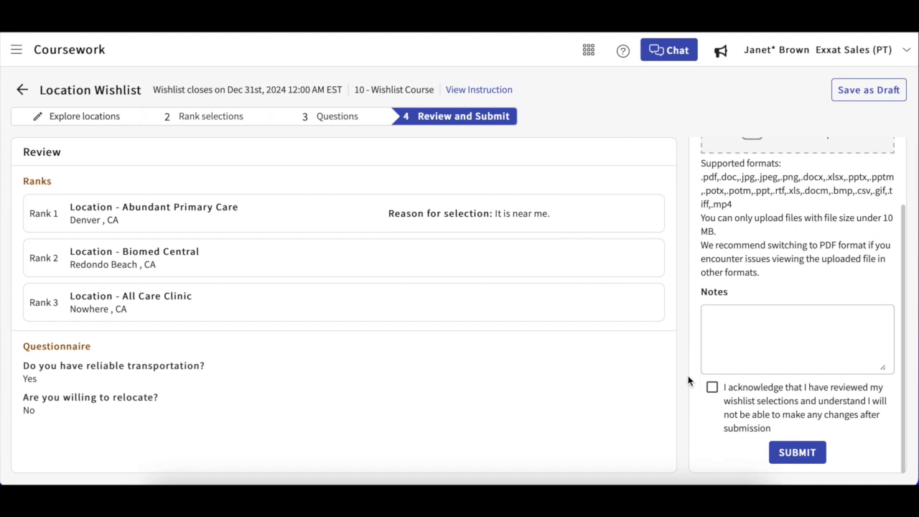
pyautogui.click(712, 388)
pyautogui.click(804, 457)
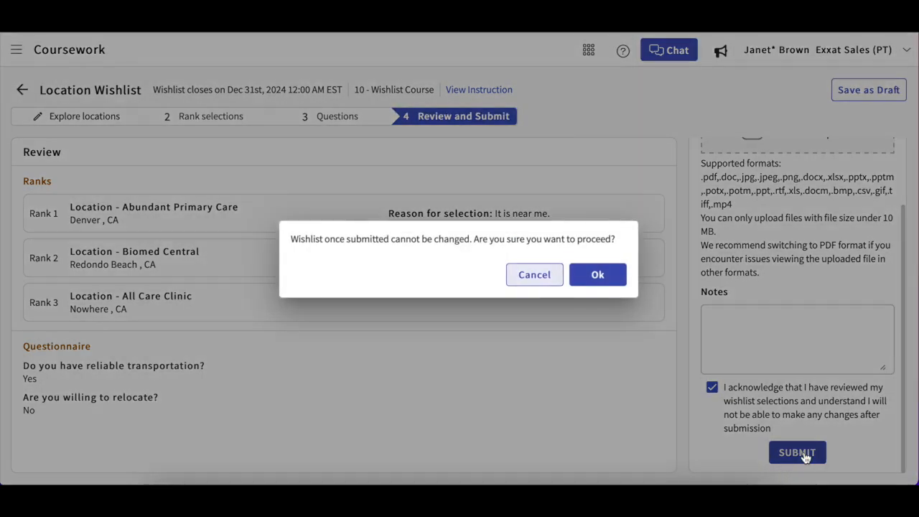
pyautogui.click(601, 278)
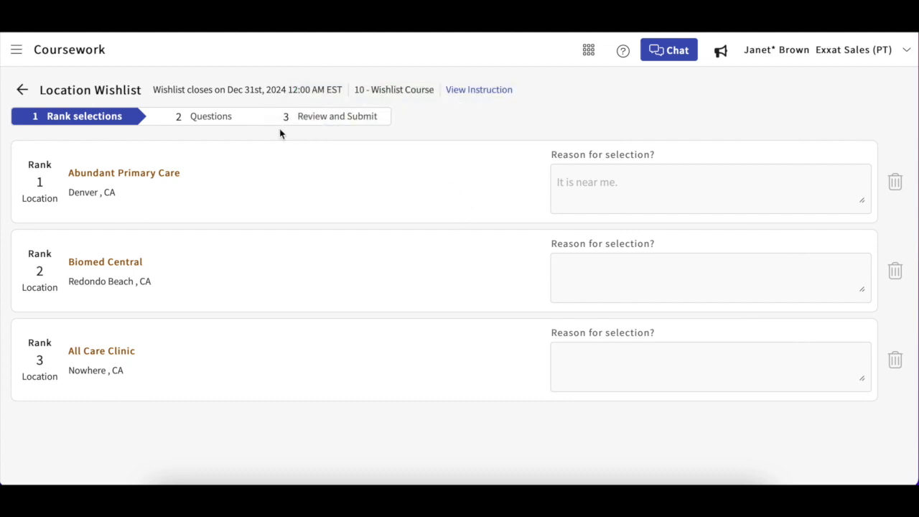
# Step: Browse the Review, Questions and Rank selections steps of the submitted wishlist
pyautogui.click(230, 125)
pyautogui.click(318, 118)
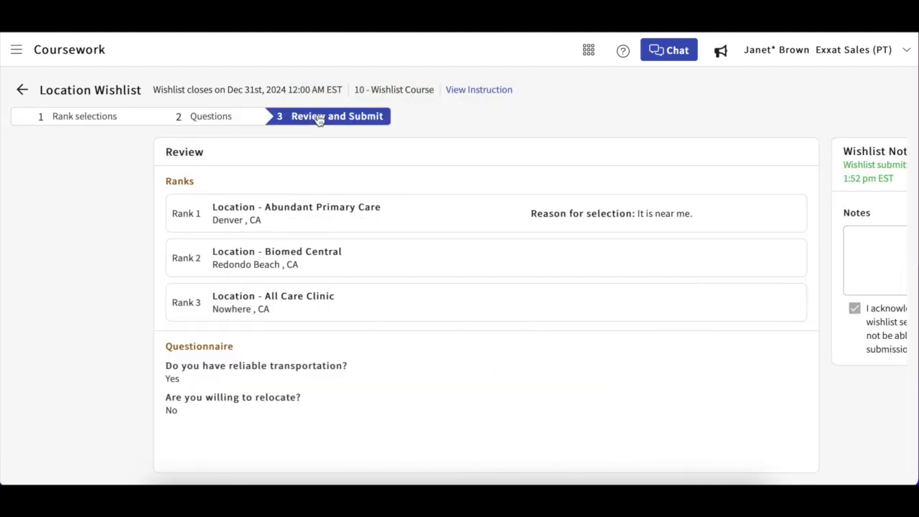
pyautogui.click(217, 127)
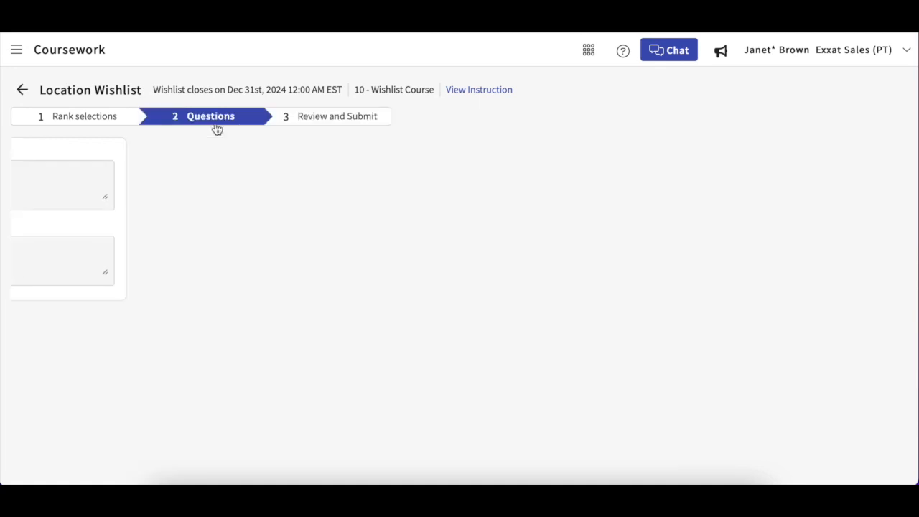
pyautogui.click(79, 116)
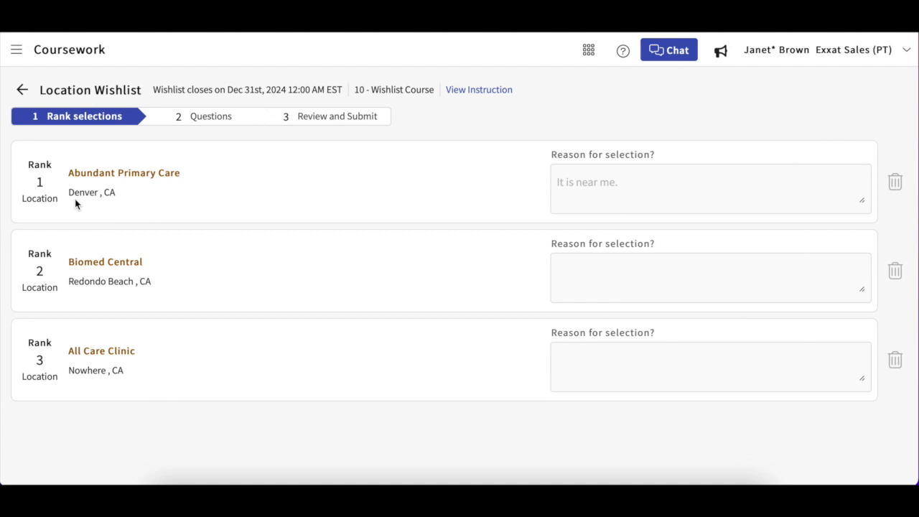
# Step: Return to the course activities and check the Location Wishlist's status in the Wishlists list
pyautogui.click(19, 89)
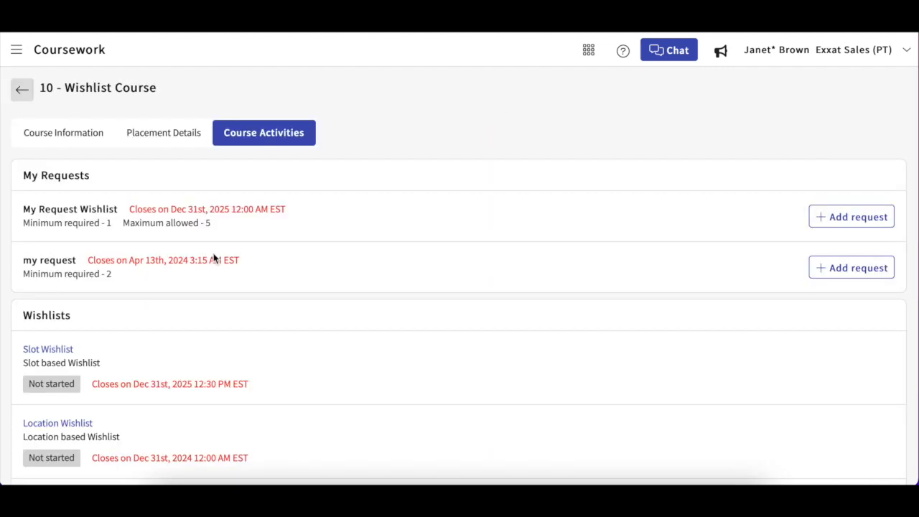
pyautogui.scroll(-1, 213, 259)
pyautogui.scroll(-1, 214, 258)
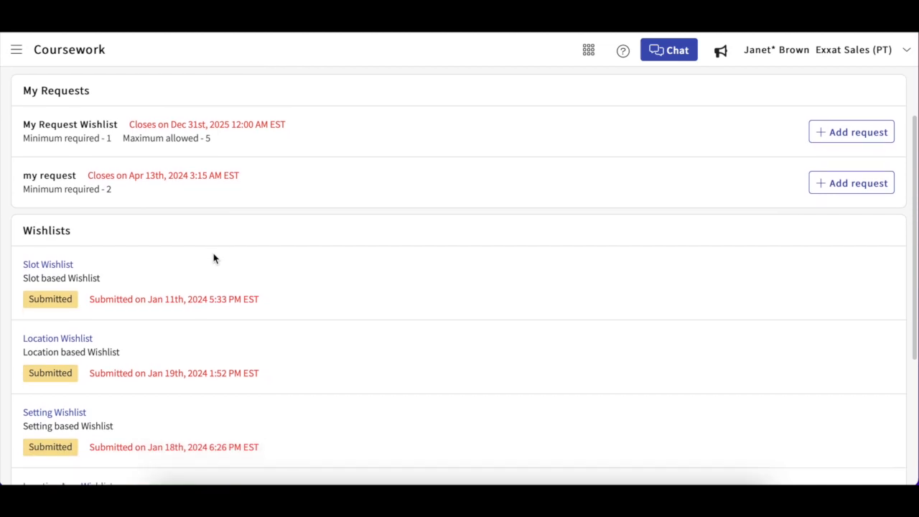